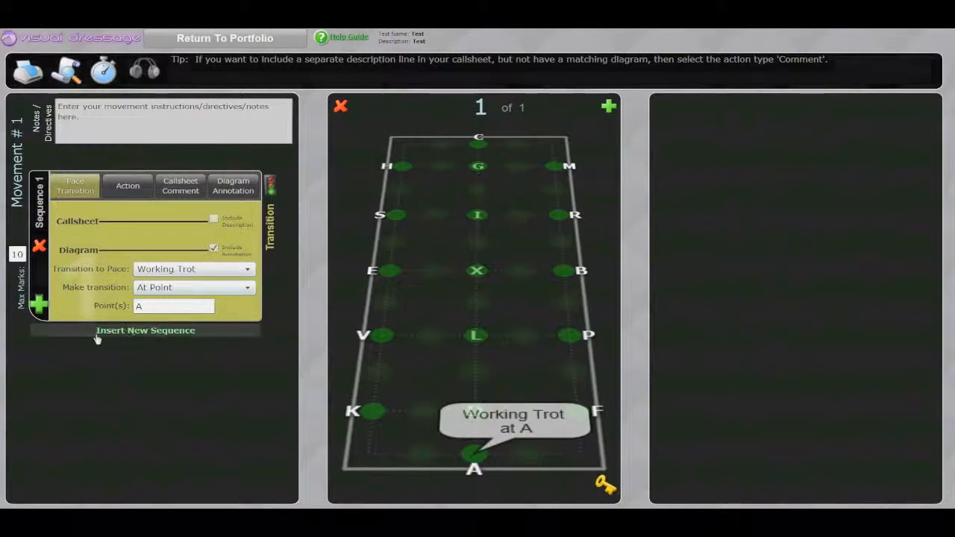
# - Insert a second sequence in movement 1 and set its Proceed To Point(s) action to point L
pyautogui.click(159, 336)
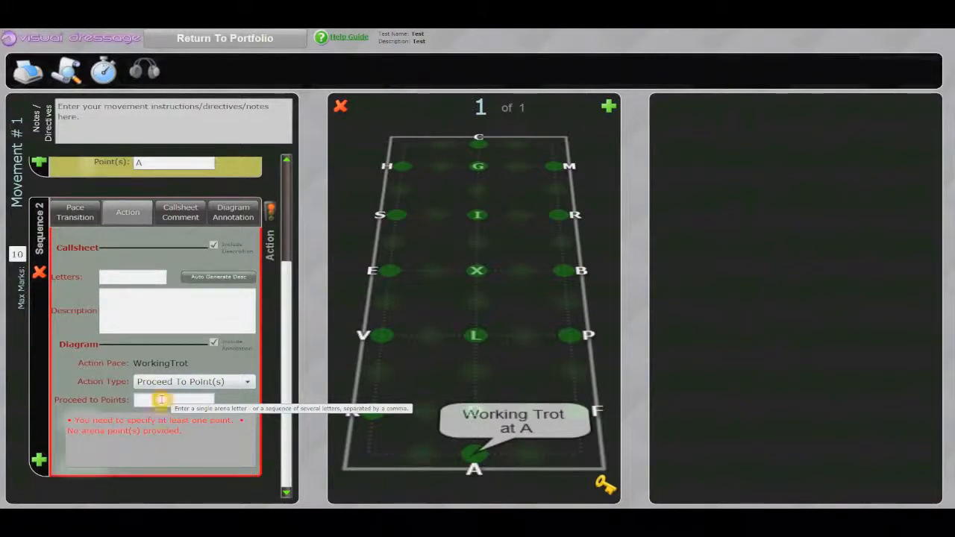
pyautogui.click(149, 400)
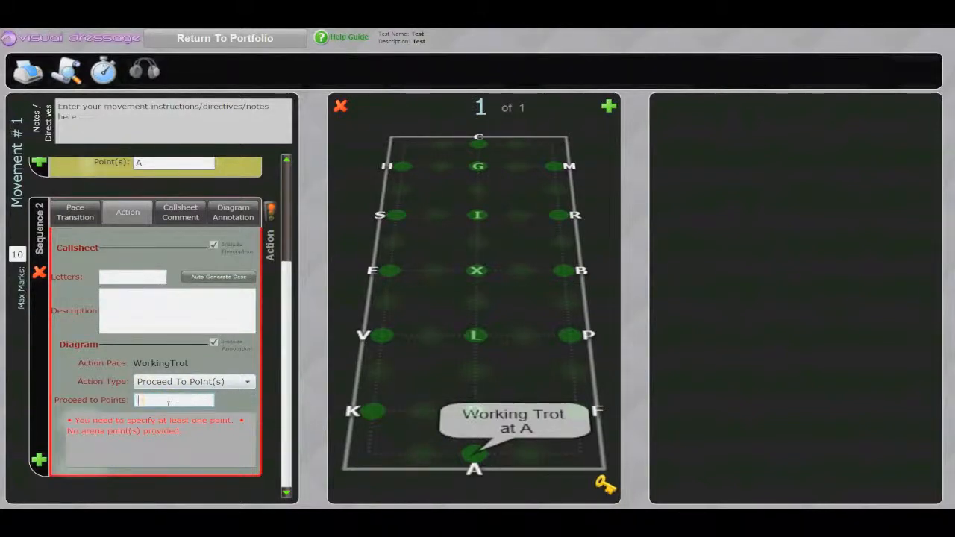
pyautogui.moveTo(160, 483)
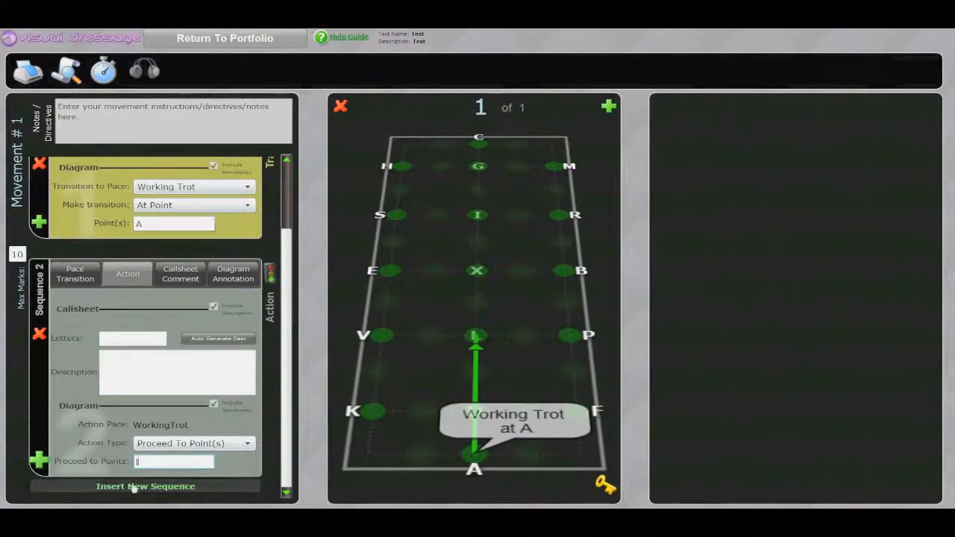
# - Insert a third sequence with the Half Pass action, set to Half Pass Right with M as the half-pass point
pyautogui.click(209, 482)
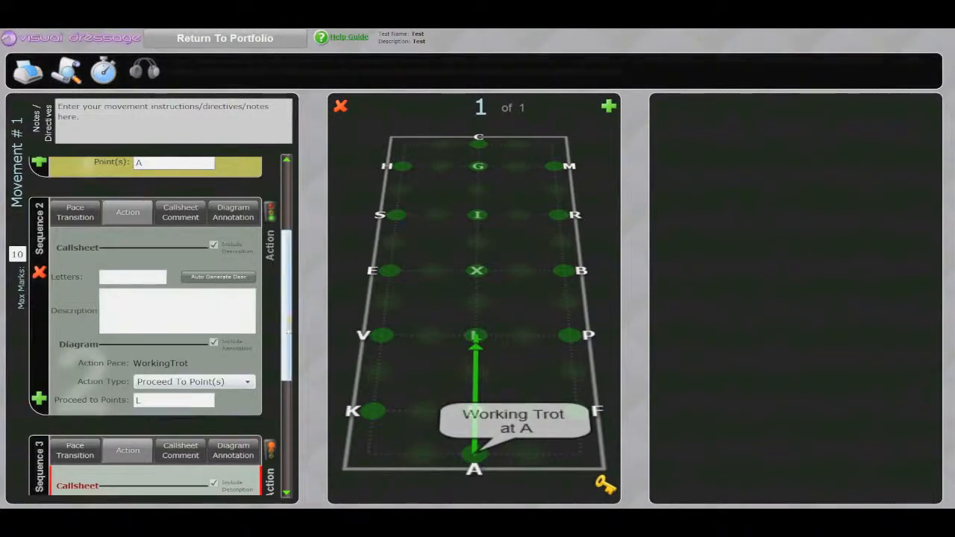
pyautogui.click(179, 382)
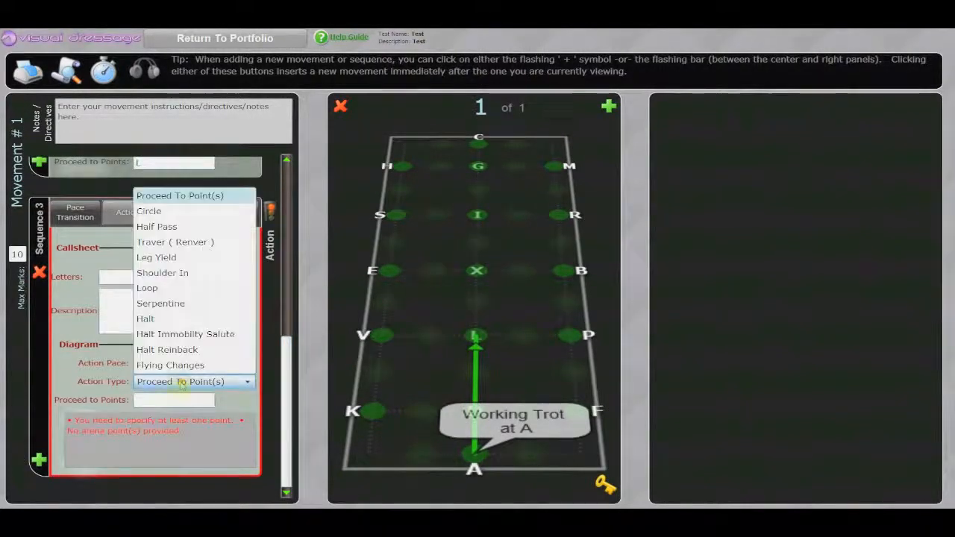
pyautogui.click(157, 226)
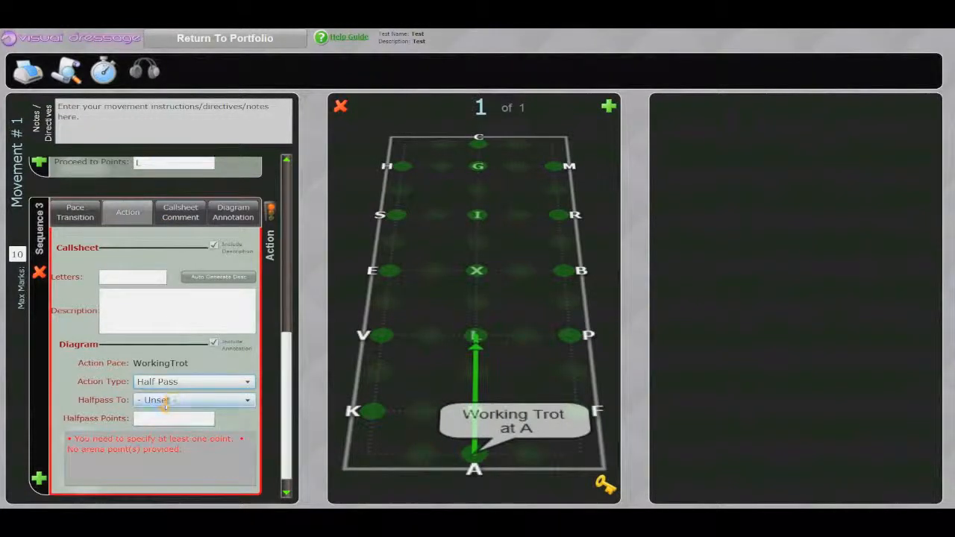
pyautogui.click(167, 401)
pyautogui.click(171, 431)
pyautogui.click(156, 419)
pyautogui.write('m')
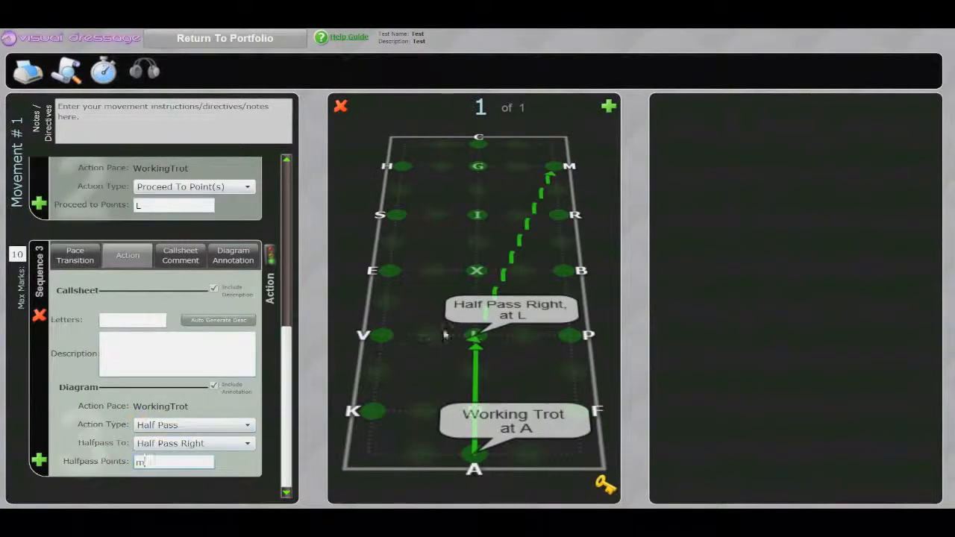
pyautogui.write(',')
pyautogui.click(503, 270)
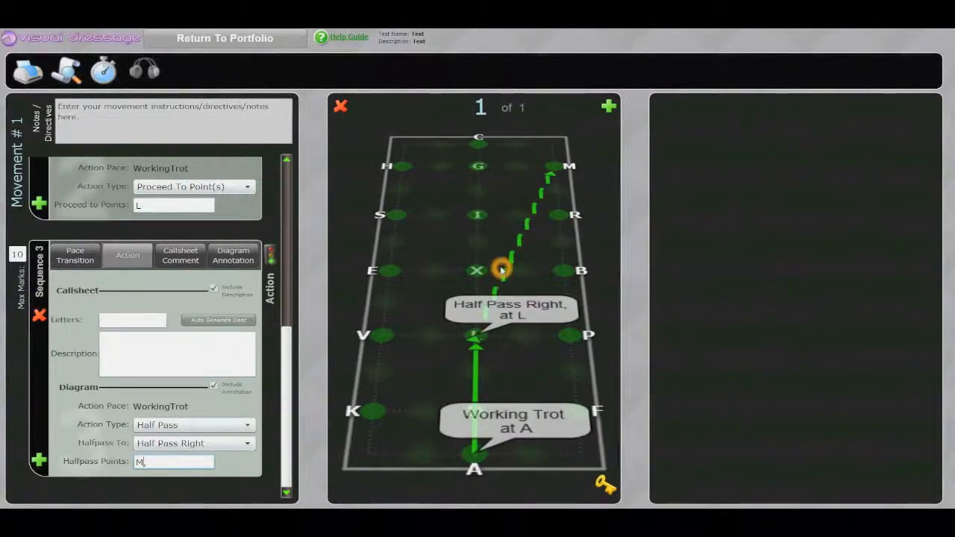
pyautogui.click(505, 284)
pyautogui.click(505, 270)
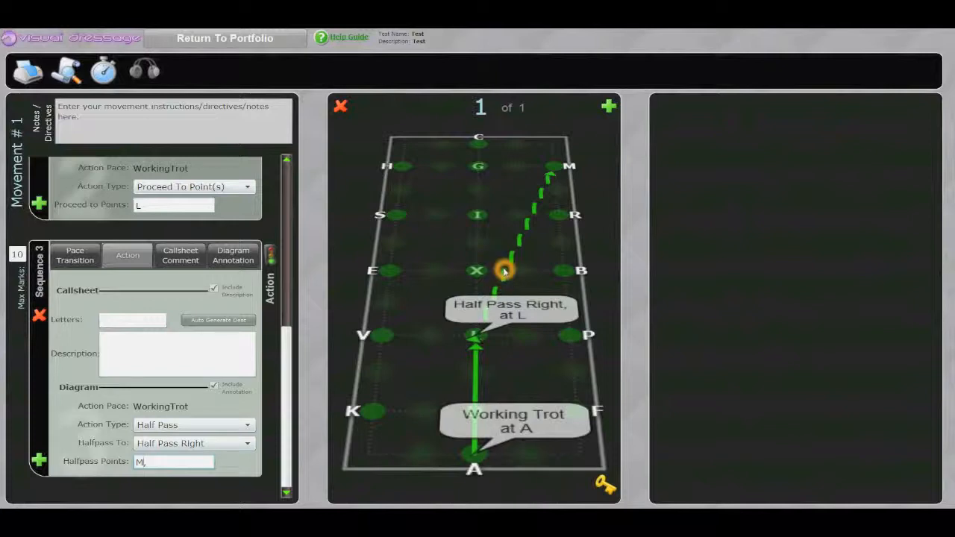
pyautogui.click(555, 176)
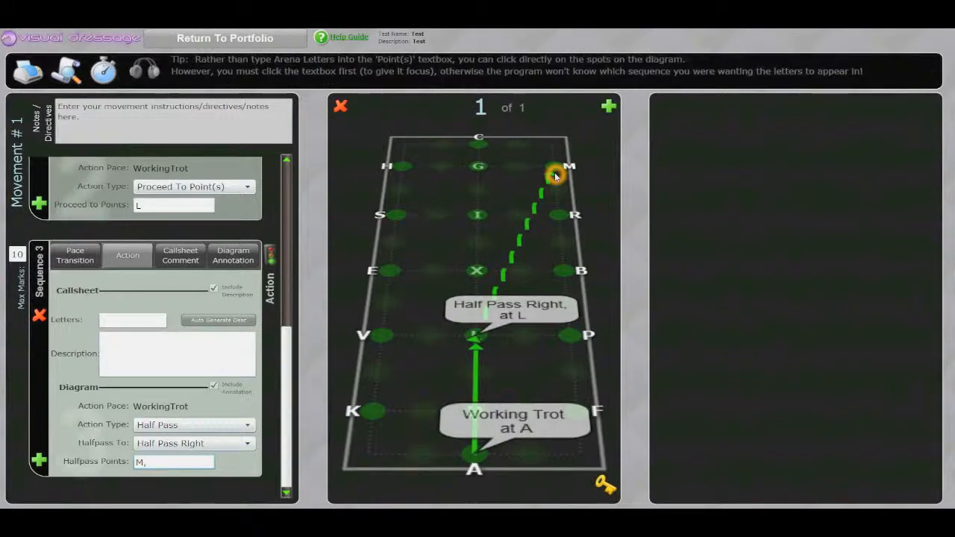
pyautogui.click(534, 297)
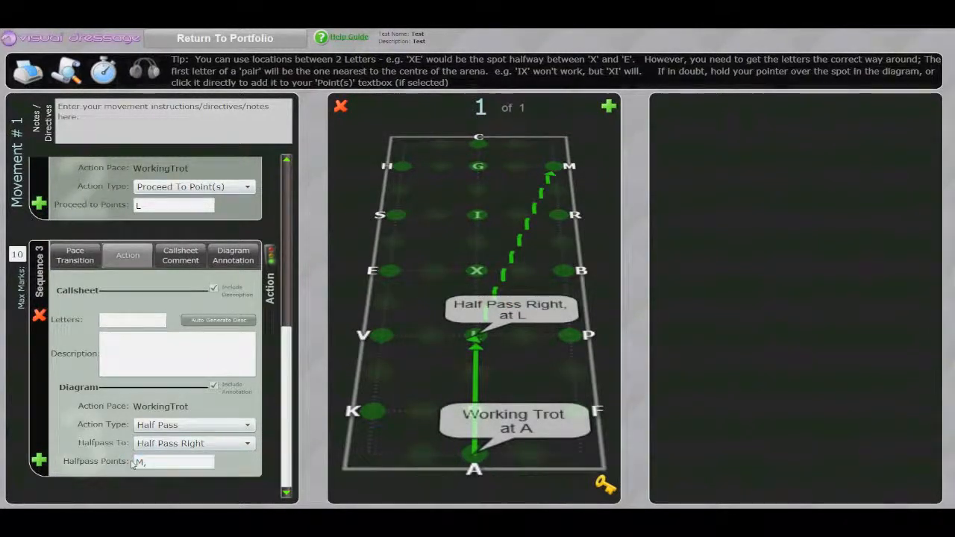
pyautogui.write(',')
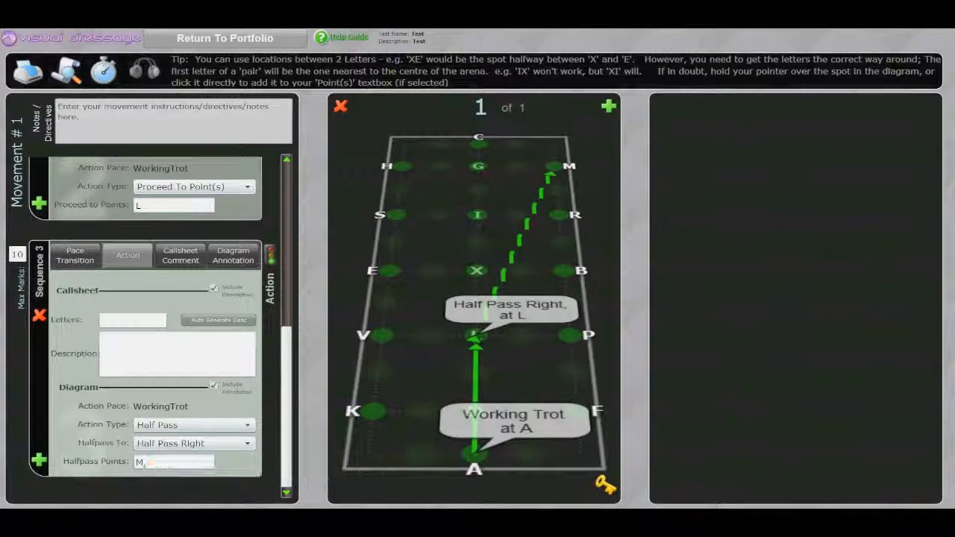
pyautogui.click(164, 440)
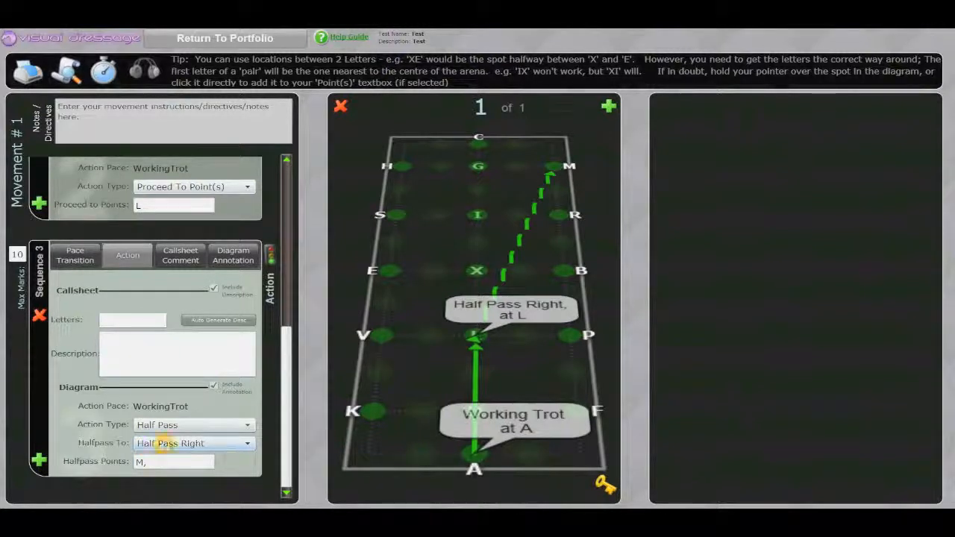
pyautogui.click(155, 443)
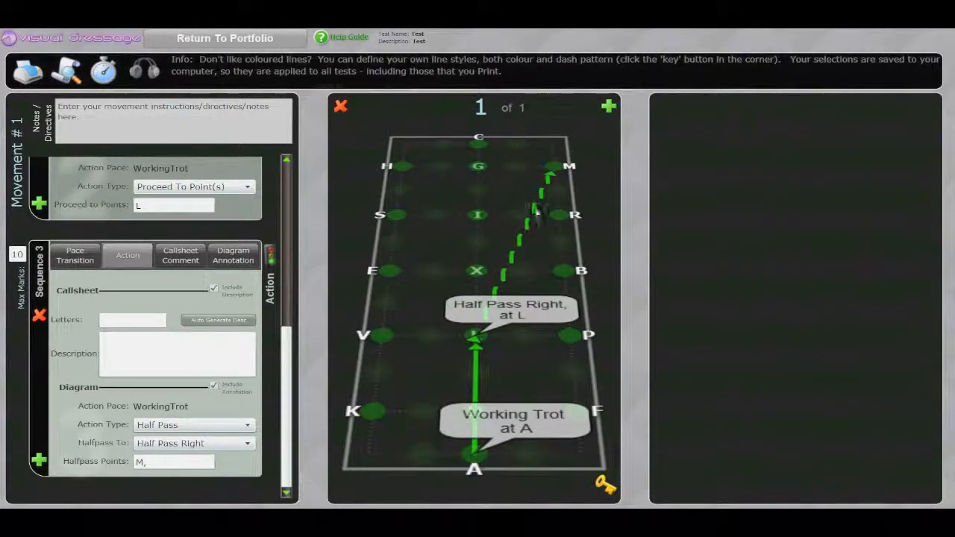
pyautogui.click(554, 176)
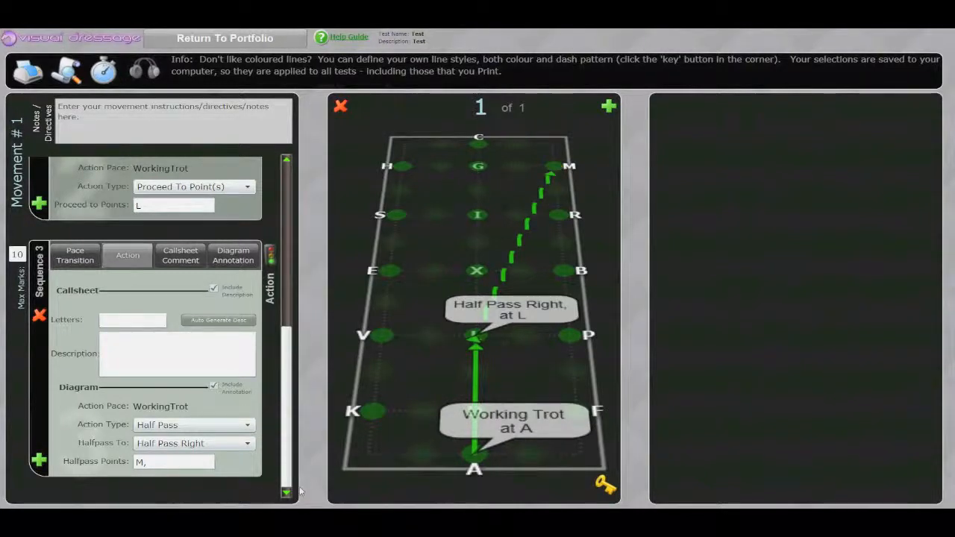
# - Set the direction of the third sequence's half pass to Half Pass Left
pyautogui.click(172, 443)
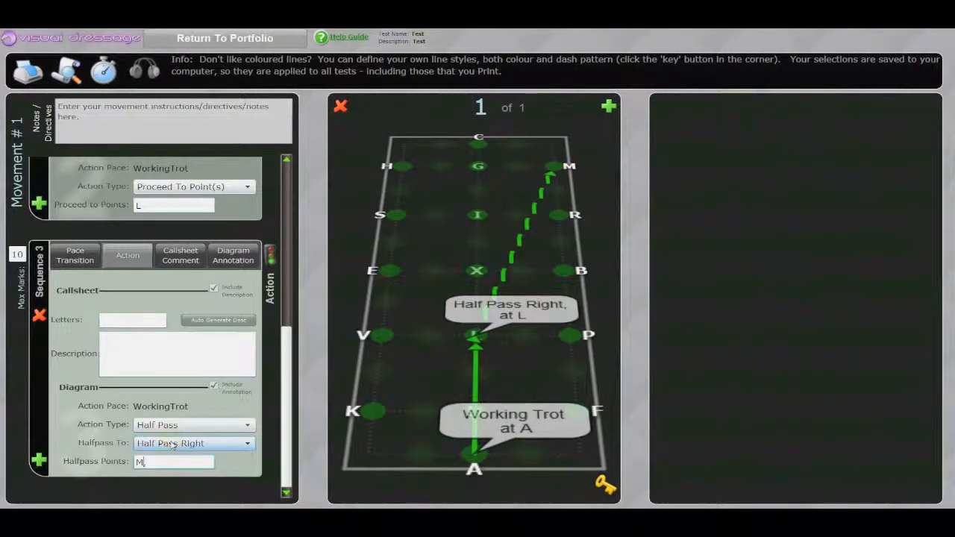
pyautogui.click(175, 490)
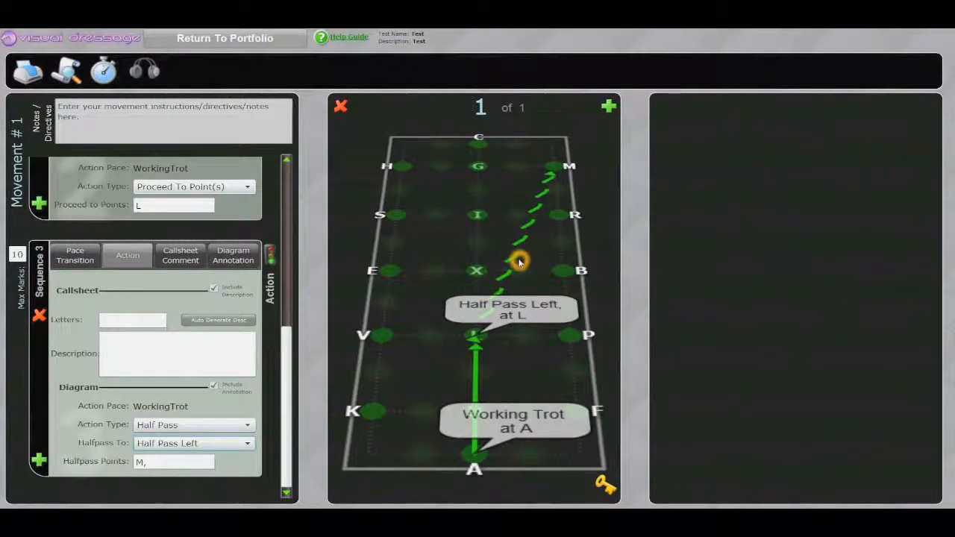
pyautogui.click(556, 169)
pyautogui.click(548, 232)
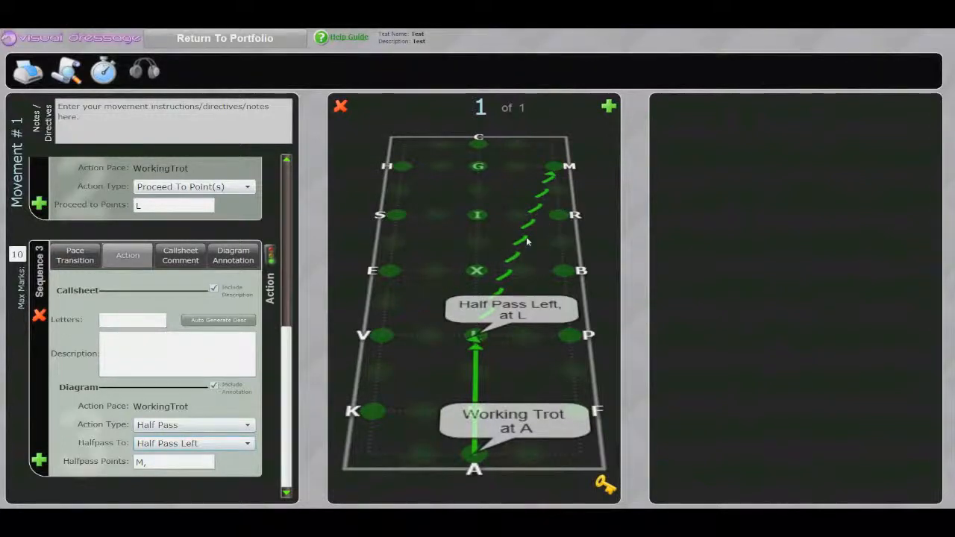
pyautogui.click(430, 297)
pyautogui.click(455, 287)
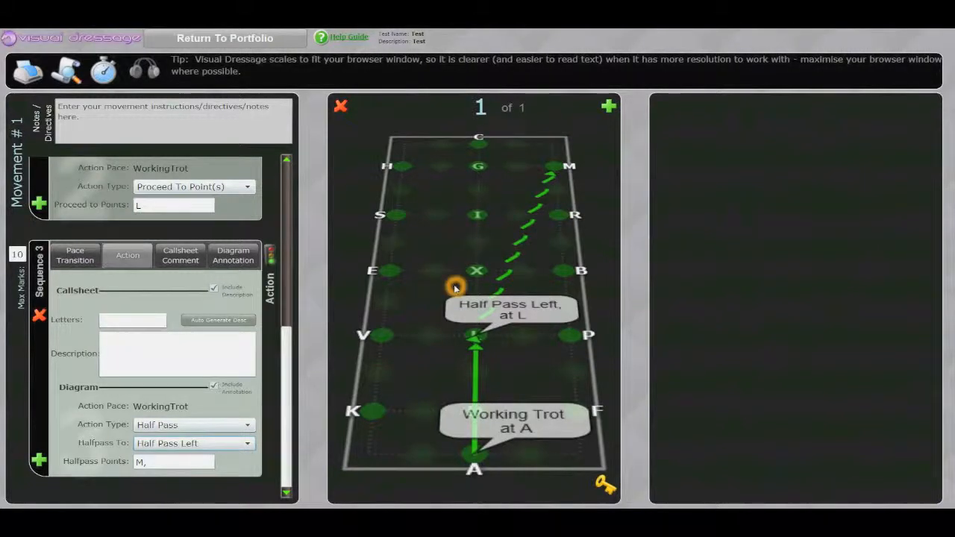
pyautogui.click(567, 214)
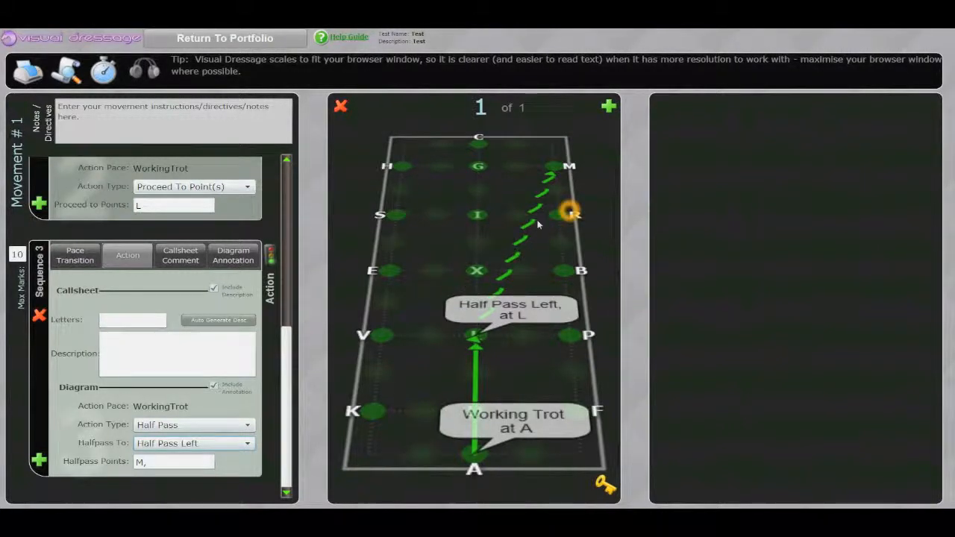
pyautogui.click(528, 291)
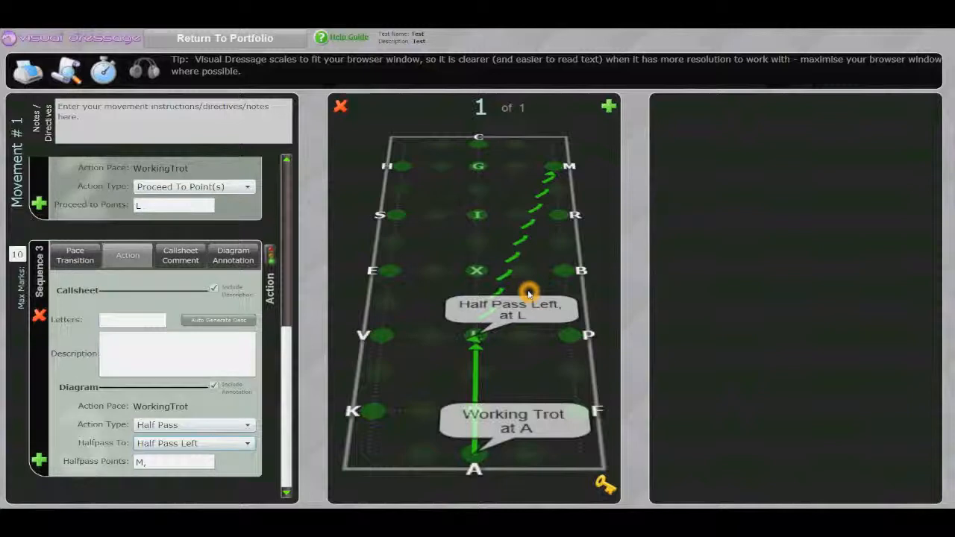
# - Replace the third sequence's half-pass point with S
pyautogui.click(151, 464)
pyautogui.moveTo(150, 464); pyautogui.dragTo(125, 465)
pyautogui.press('BackSpace')
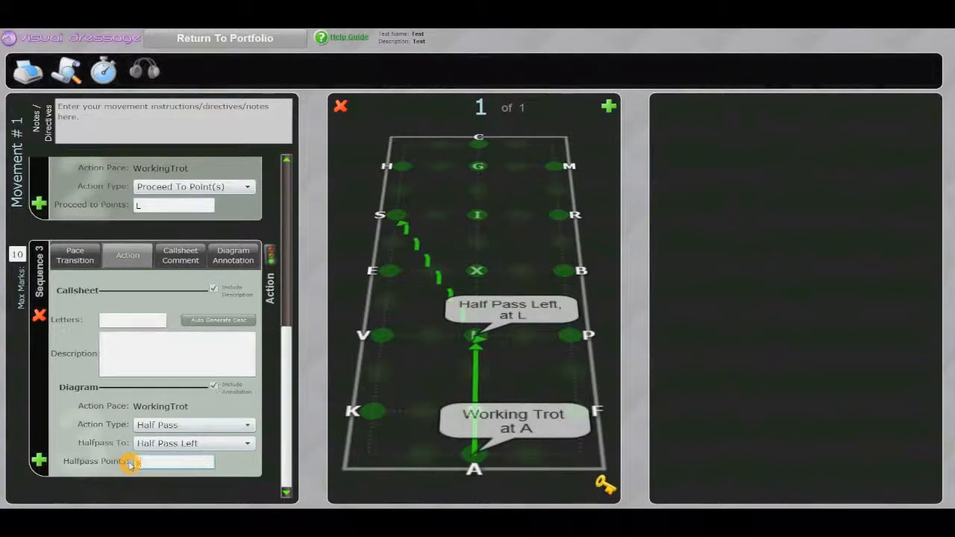
pyautogui.write('s')
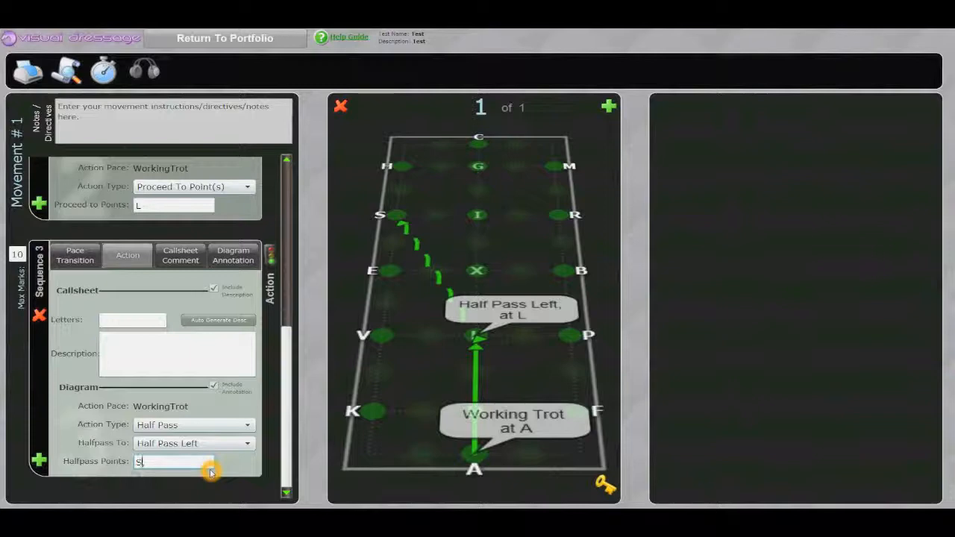
pyautogui.write(',')
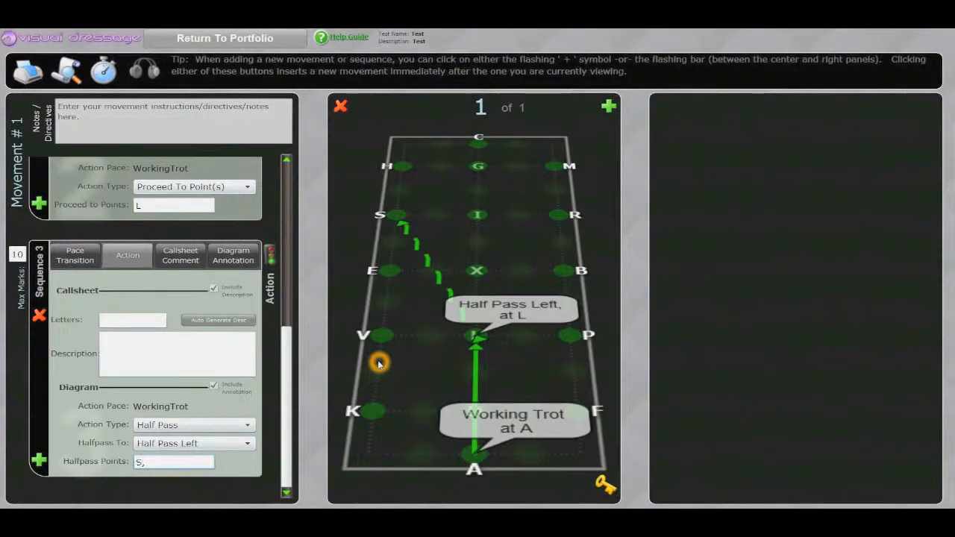
pyautogui.press('BackSpace')
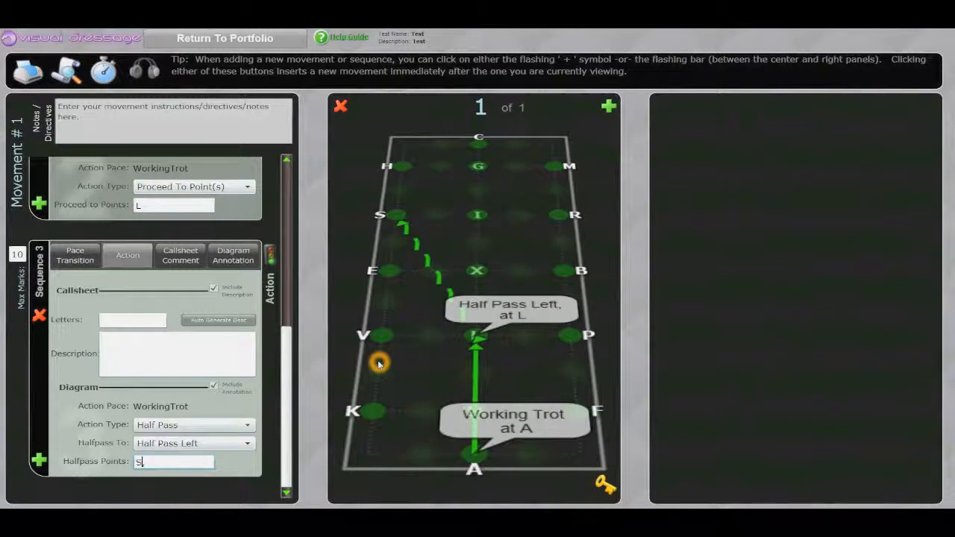
pyautogui.write(',')
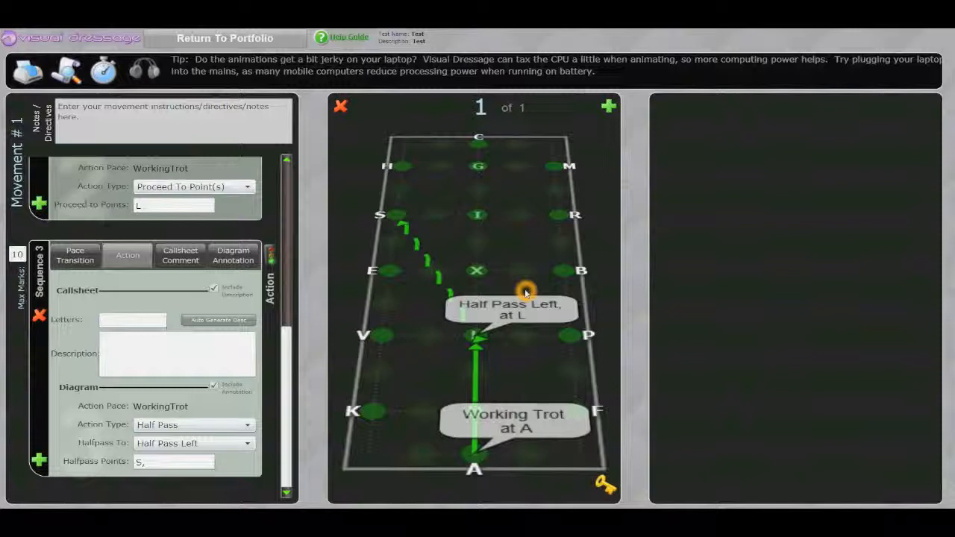
pyautogui.click(198, 425)
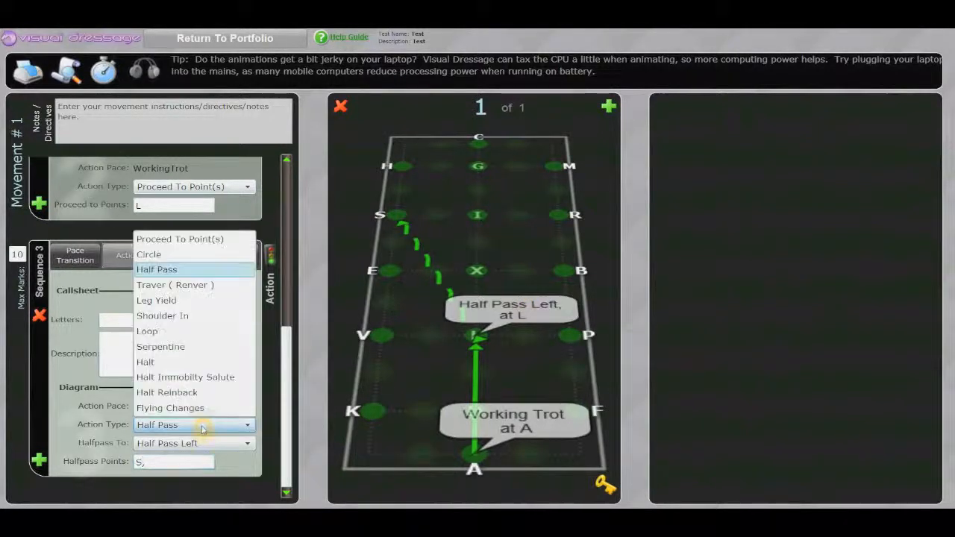
pyautogui.click(176, 272)
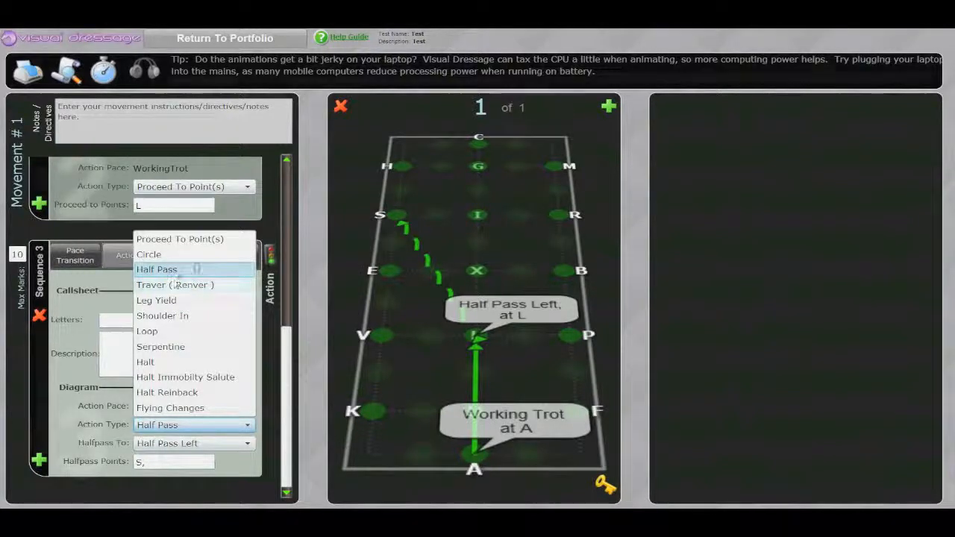
pyautogui.click(287, 343)
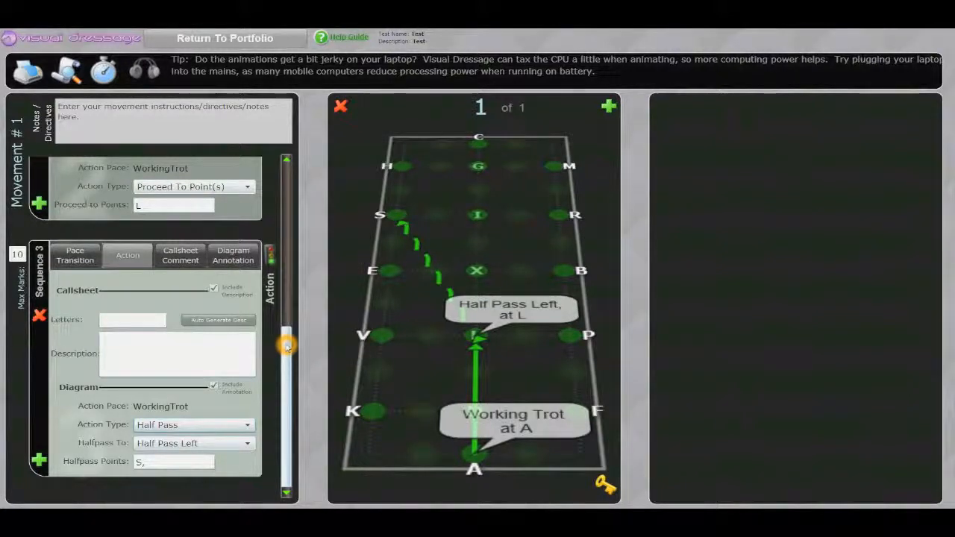
pyautogui.click(195, 420)
pyautogui.click(173, 423)
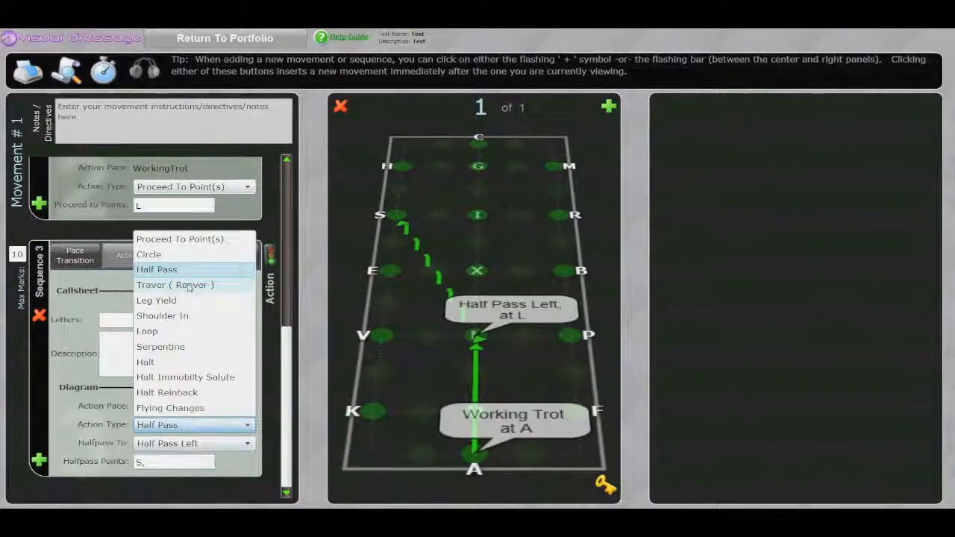
pyautogui.click(159, 443)
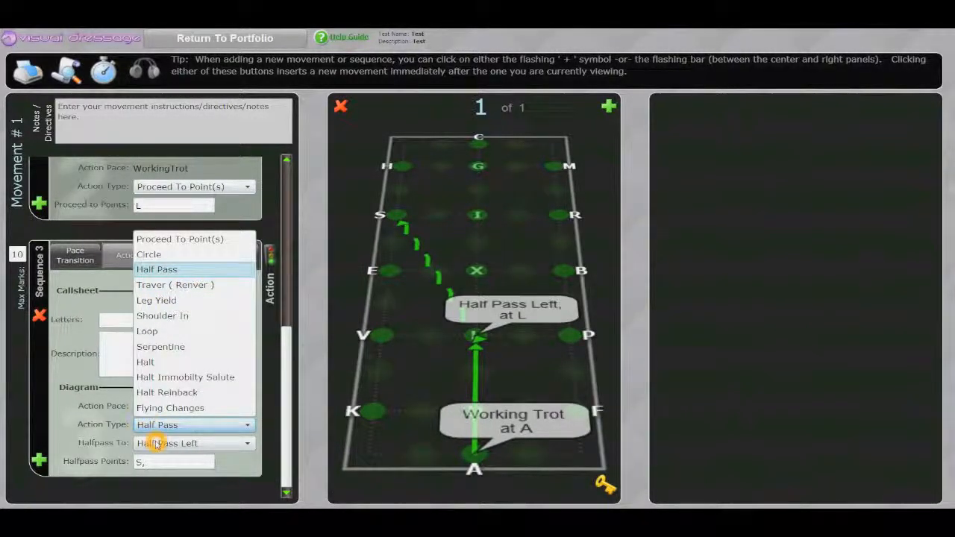